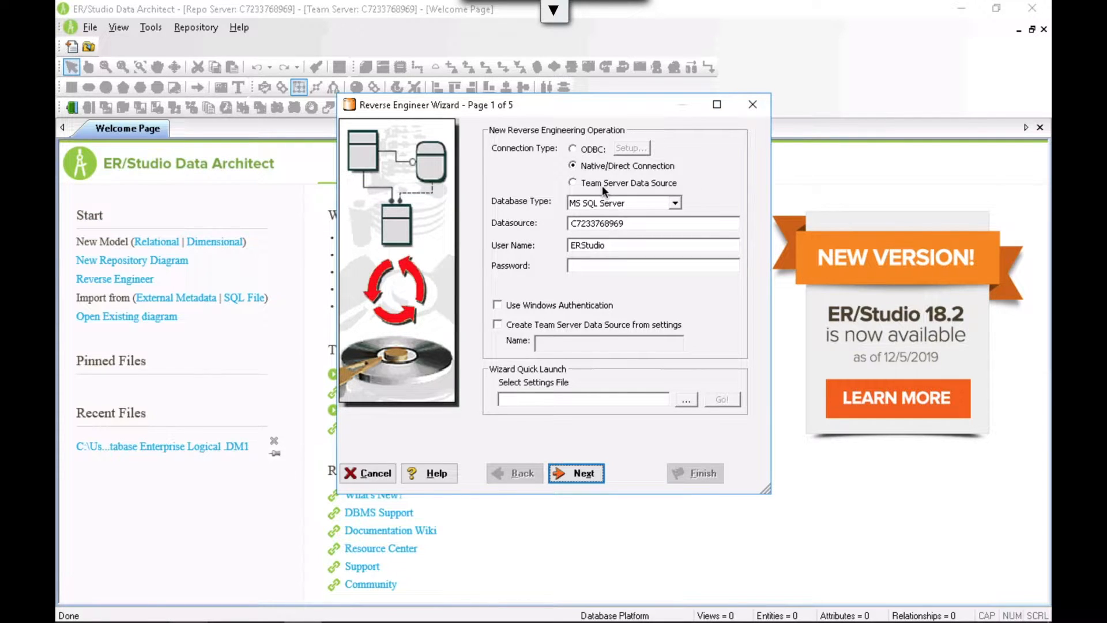
Step: Enter the account password for the MS SQL Server connection and continue to the choice of database and object types
{"action": "left_click", "coordinate": [578, 264]}
{"action": "key", "text": "ctrl+v"}
{"action": "left_click", "coordinate": [594, 474]}
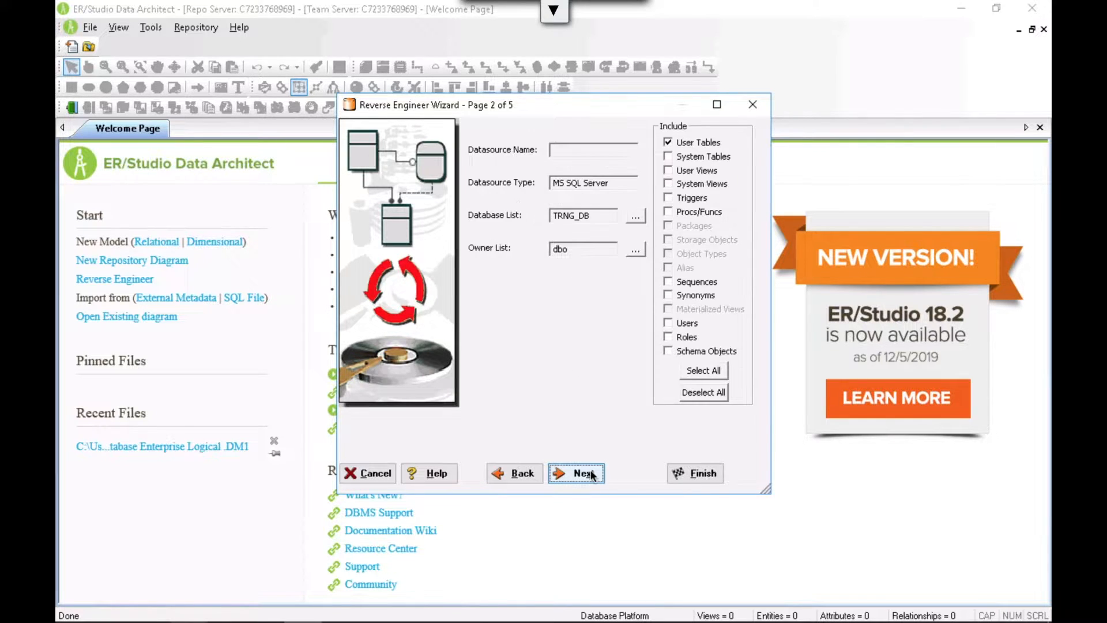
Step: Confirm TRNG_DB as the selected database and include only its user tables in the reverse engineering
{"action": "left_click", "coordinate": [636, 217]}
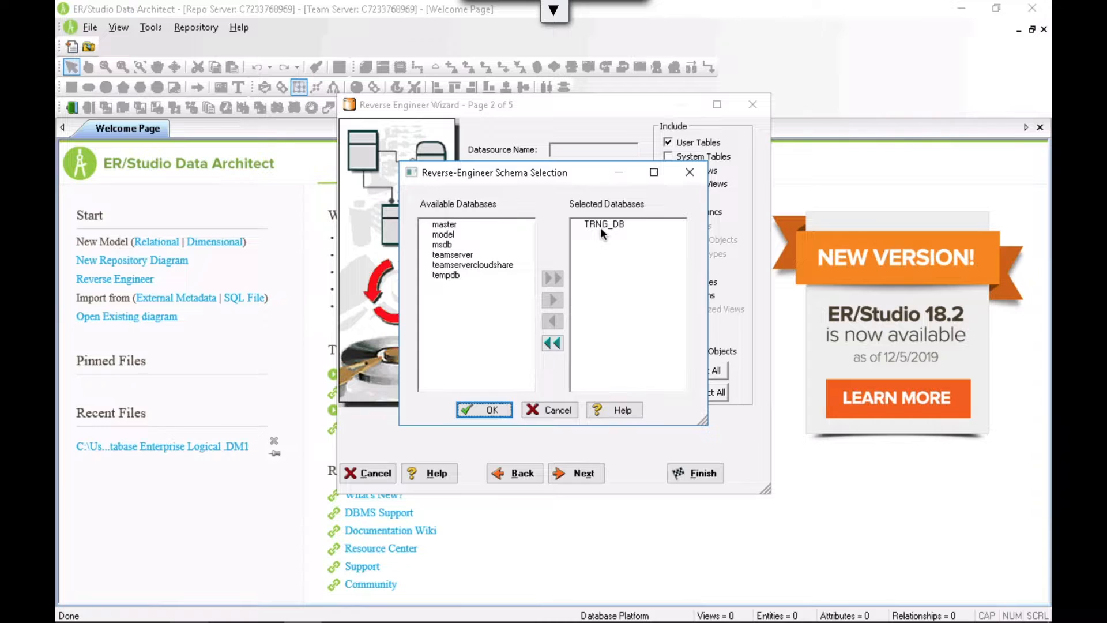
{"action": "left_click", "coordinate": [500, 407]}
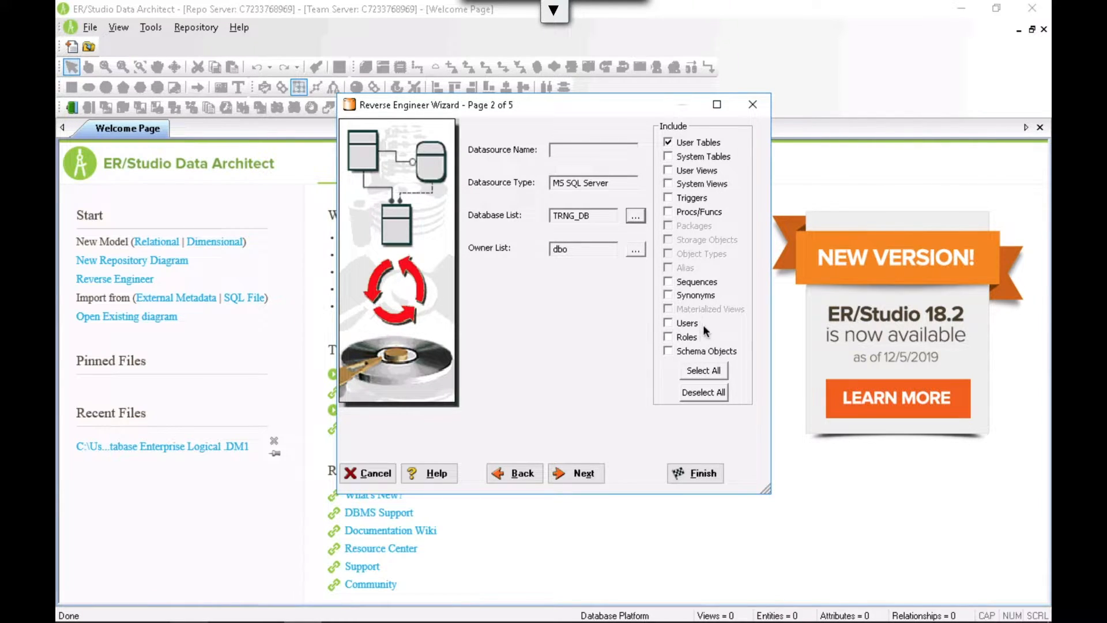
{"action": "left_click", "coordinate": [712, 234]}
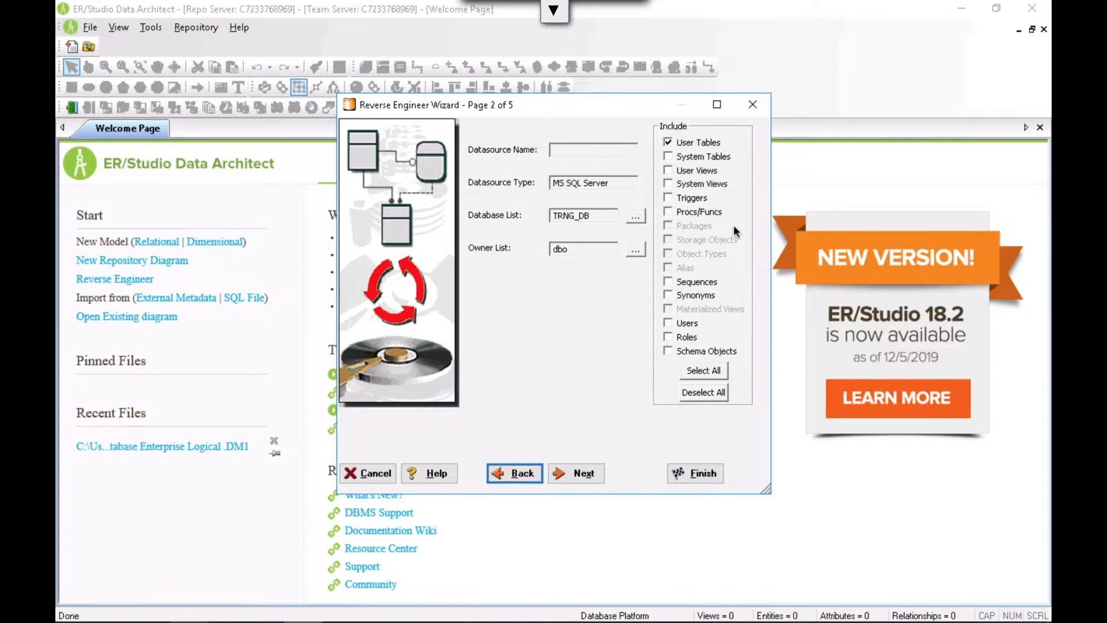
{"action": "left_click", "coordinate": [584, 474]}
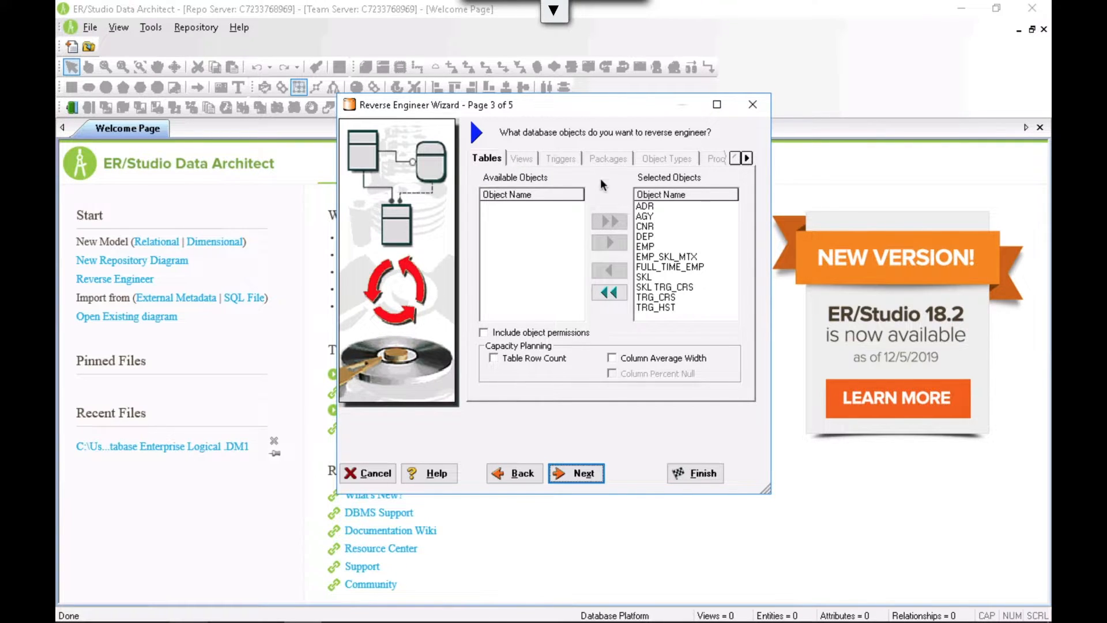
Step: Reverse engineer all the selected tables into a relational model, keeping the default inference, layout and naming standards template settings
{"action": "left_click", "coordinate": [584, 474]}
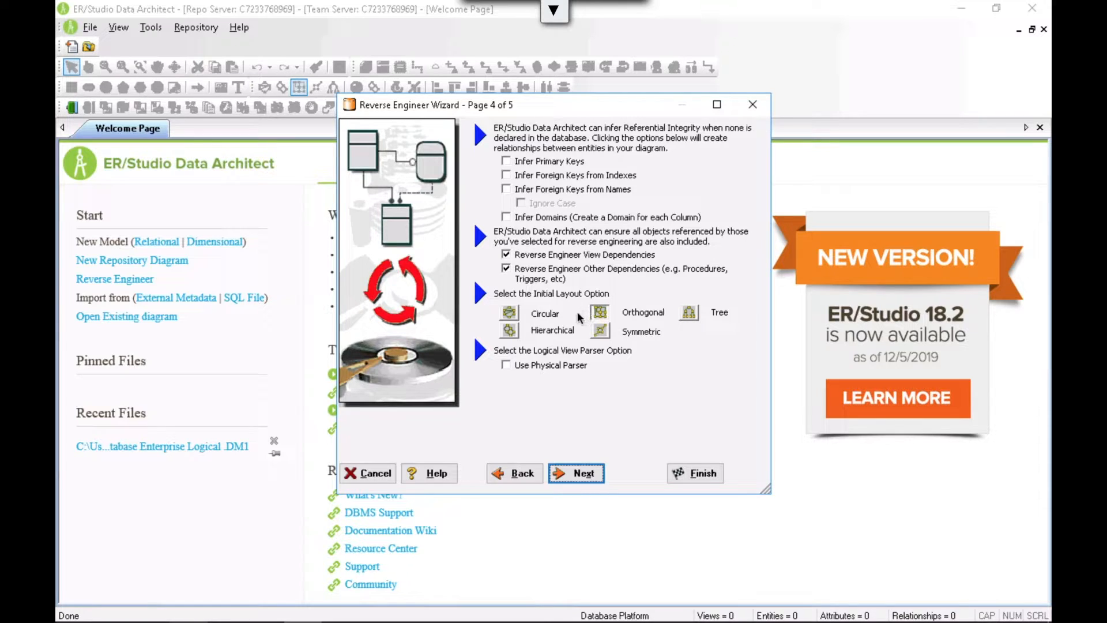
{"action": "left_click", "coordinate": [581, 479]}
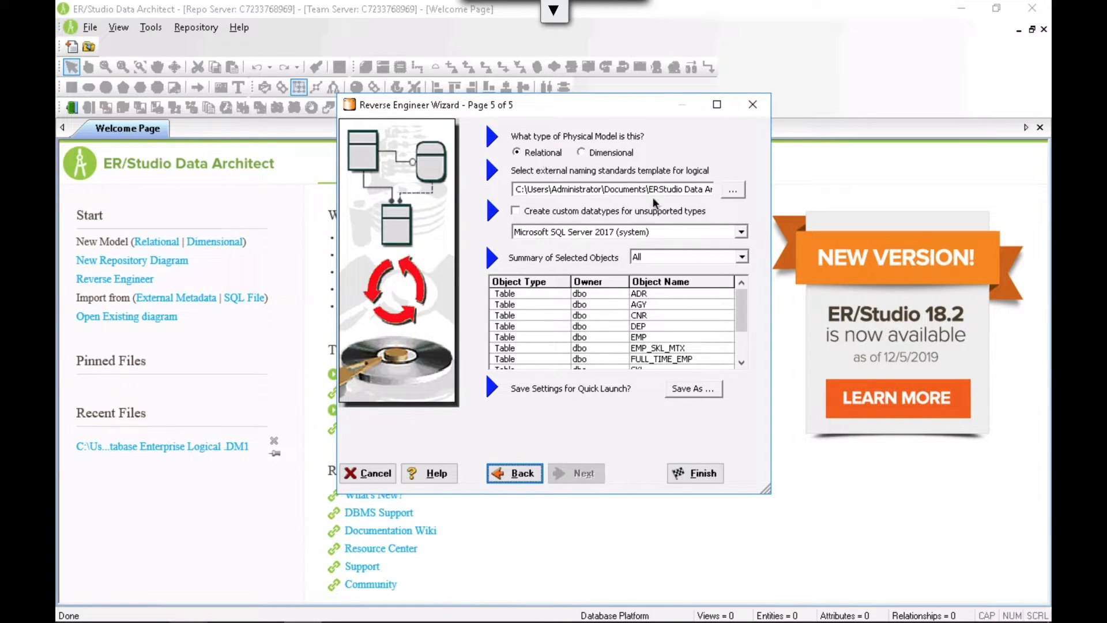
{"action": "left_click", "coordinate": [733, 192]}
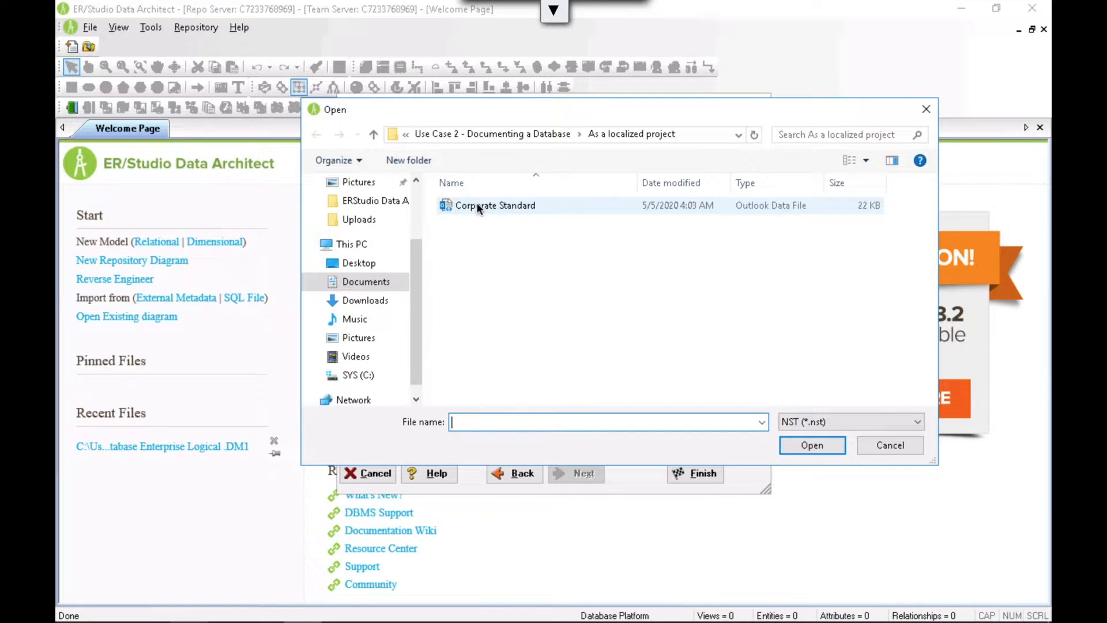
{"action": "left_click", "coordinate": [897, 446]}
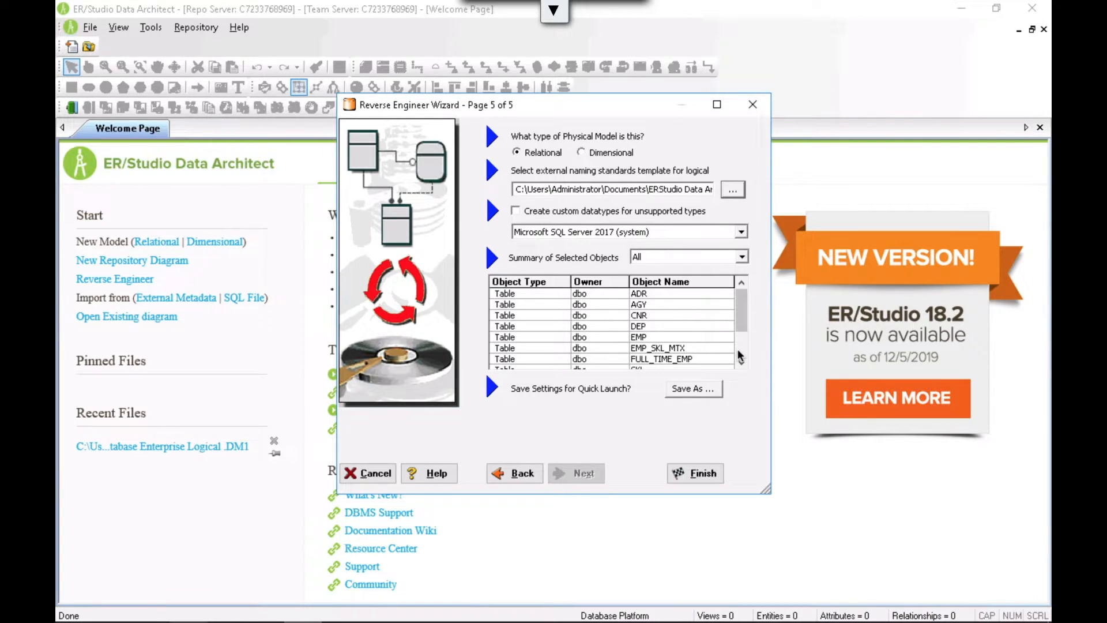
{"action": "left_click", "coordinate": [697, 471]}
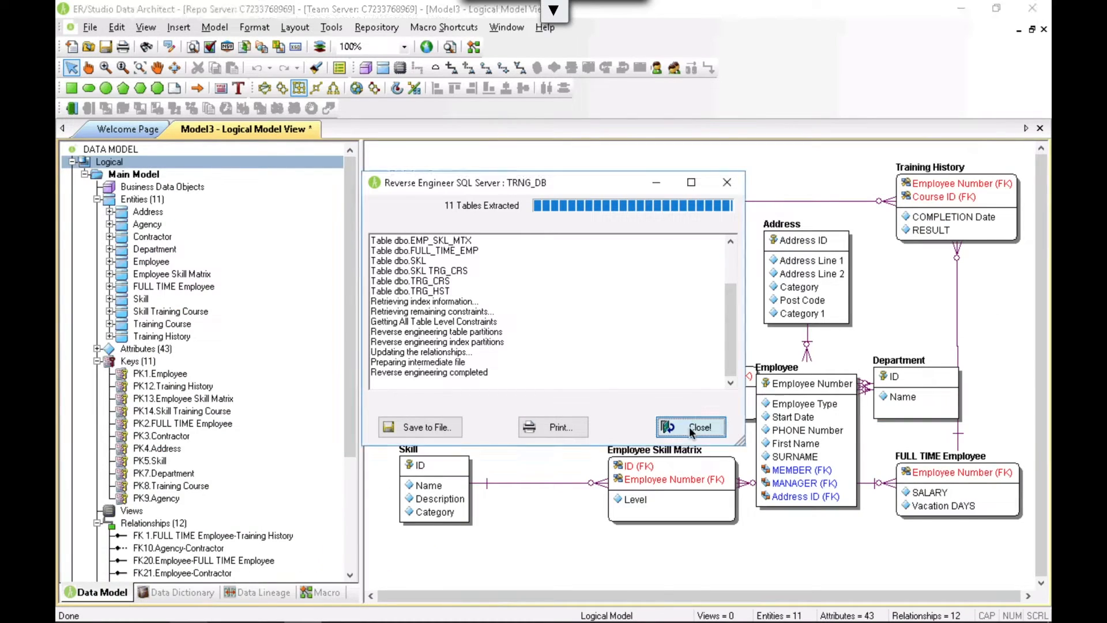
{"action": "left_click", "coordinate": [689, 427]}
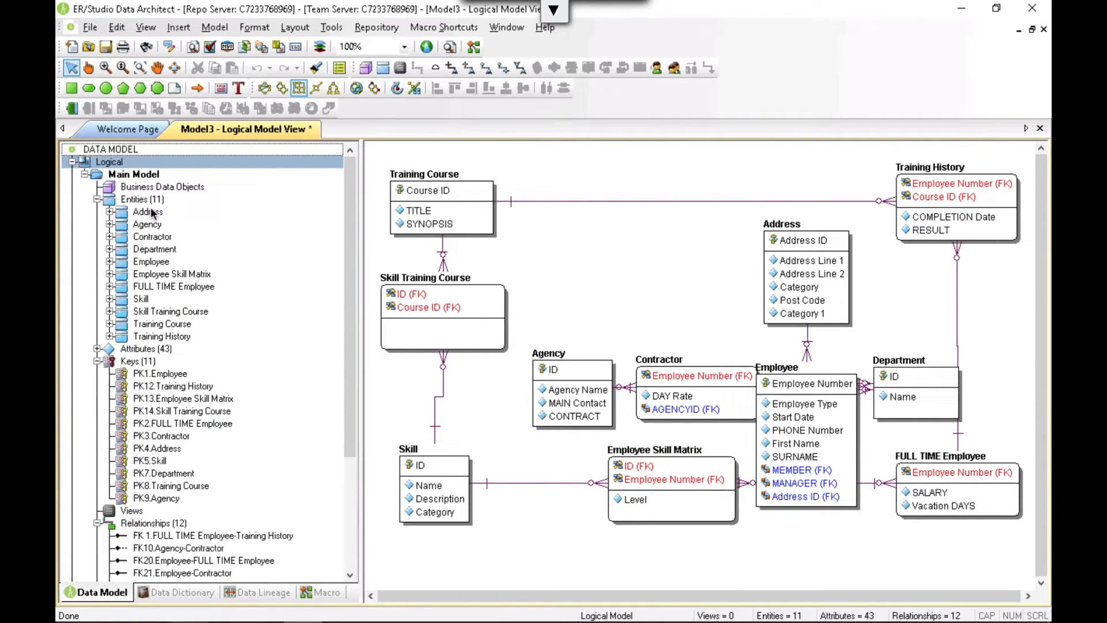
Step: Collapse the logical main model's tree and compare the physical model diagram with the logical one
{"action": "left_click", "coordinate": [84, 174]}
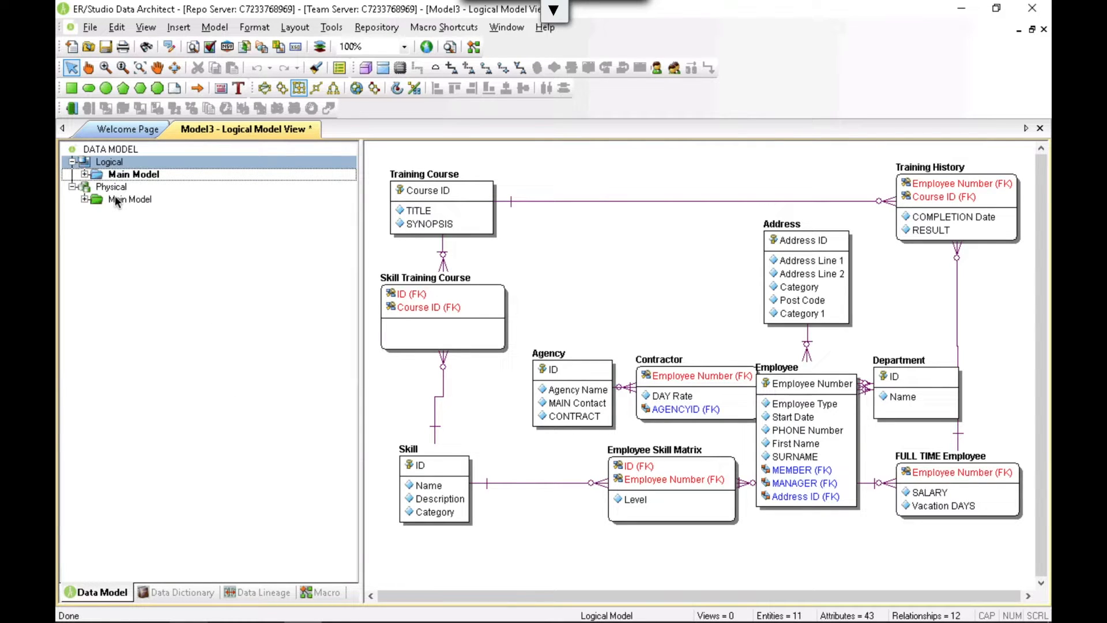
{"action": "left_click", "coordinate": [115, 199]}
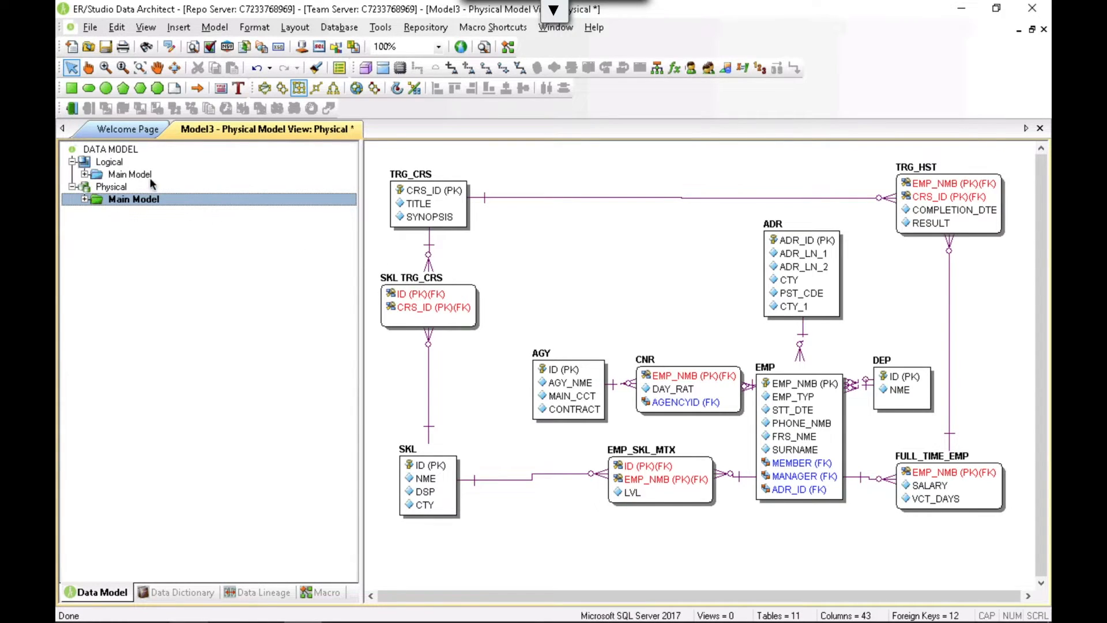
{"action": "left_click", "coordinate": [131, 174]}
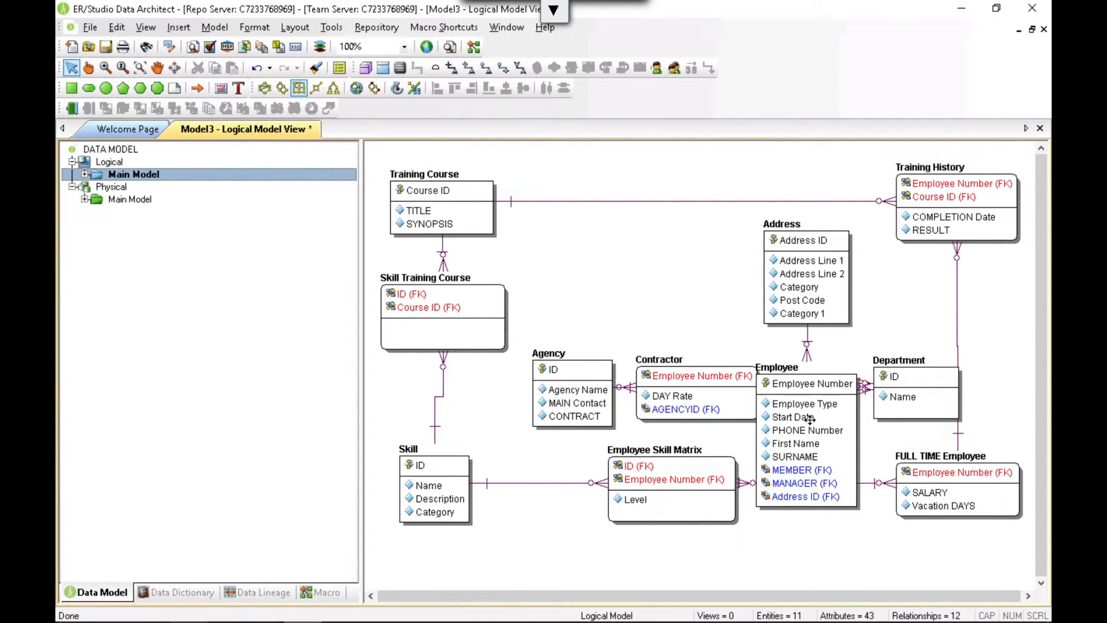
Step: Move the Contractor and Agency entities up and to the left so Contractor no longer overlaps Employee
{"action": "left_click_drag", "start_coordinate": [704, 396], "coordinate": [690, 361]}
{"action": "left_click_drag", "start_coordinate": [589, 370], "coordinate": [573, 336]}
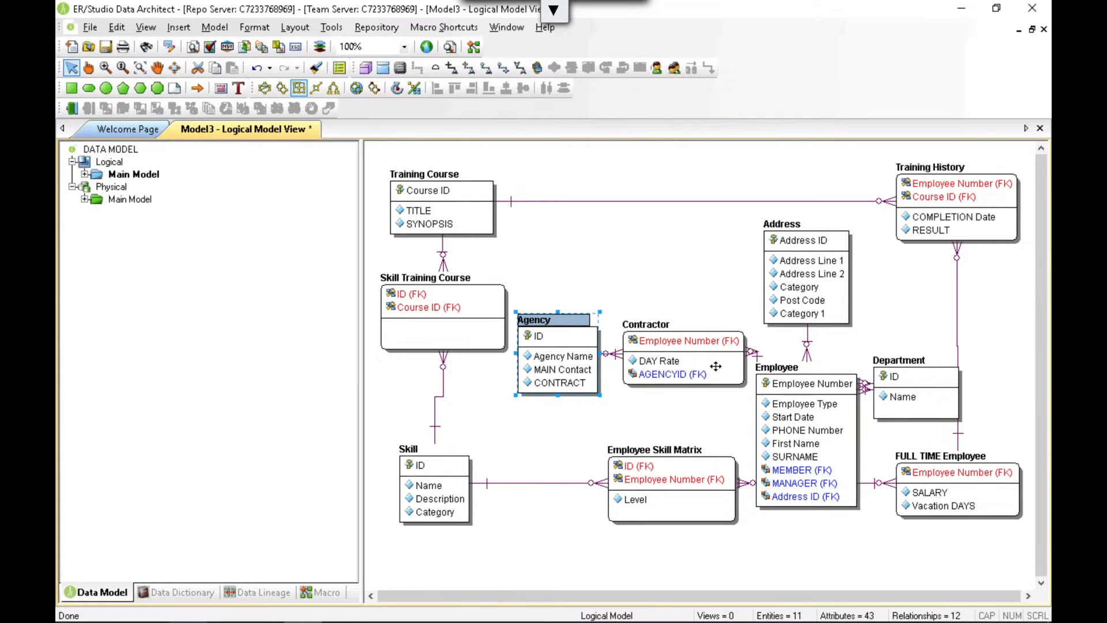
{"action": "left_click", "coordinate": [549, 525]}
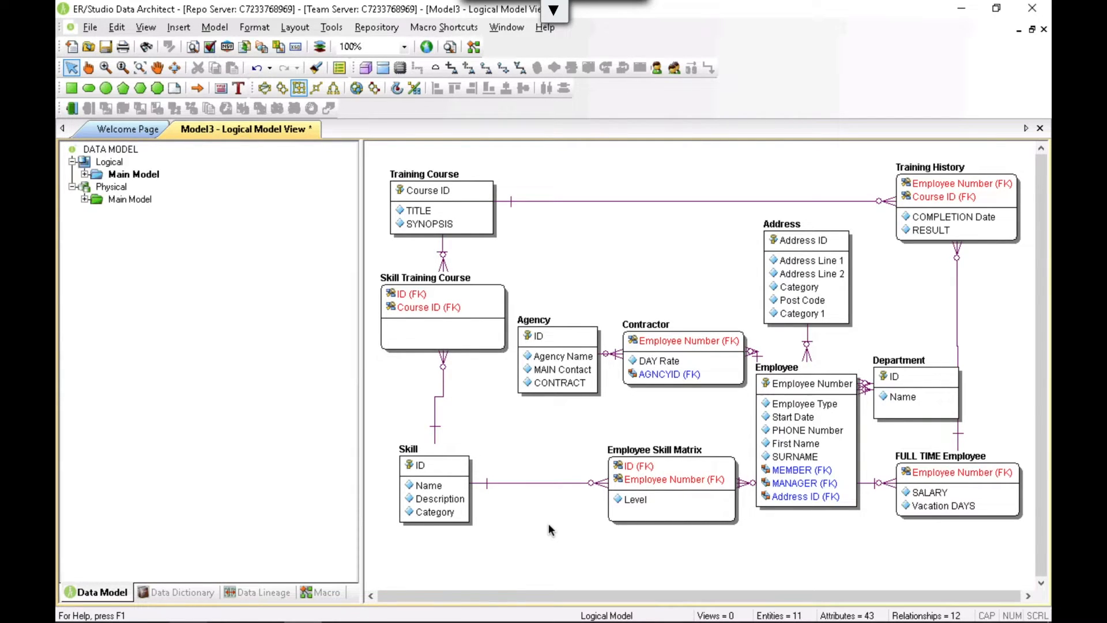
Step: Set the logical rolename of the Contractor entity's agency foreign key attribute to "Agency Identifier"
{"action": "left_click", "coordinate": [720, 374]}
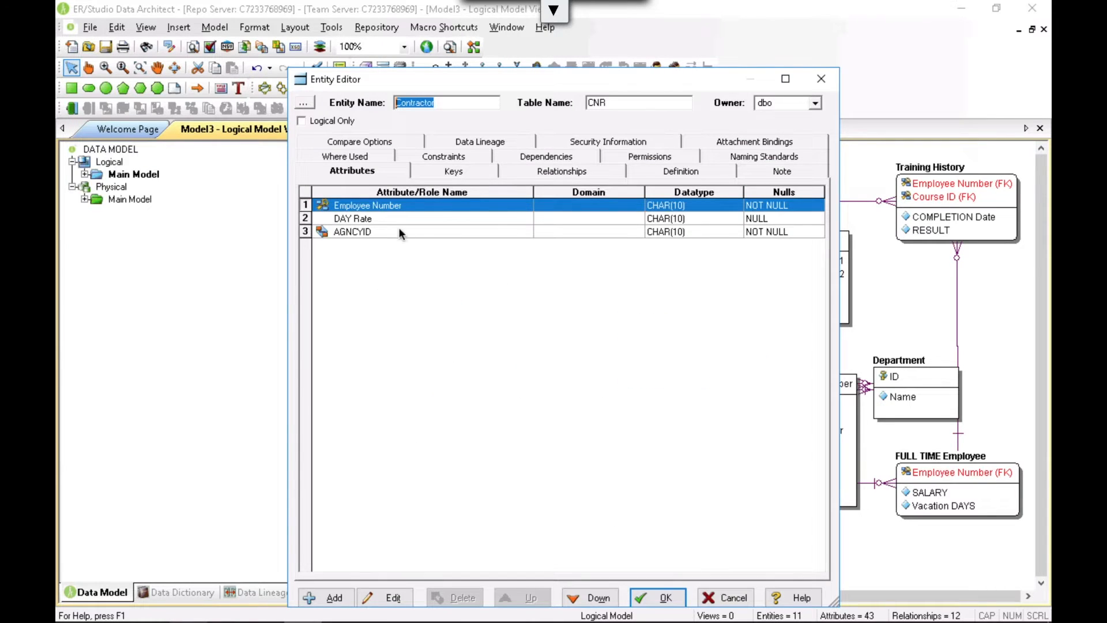
{"action": "double_click", "coordinate": [361, 230]}
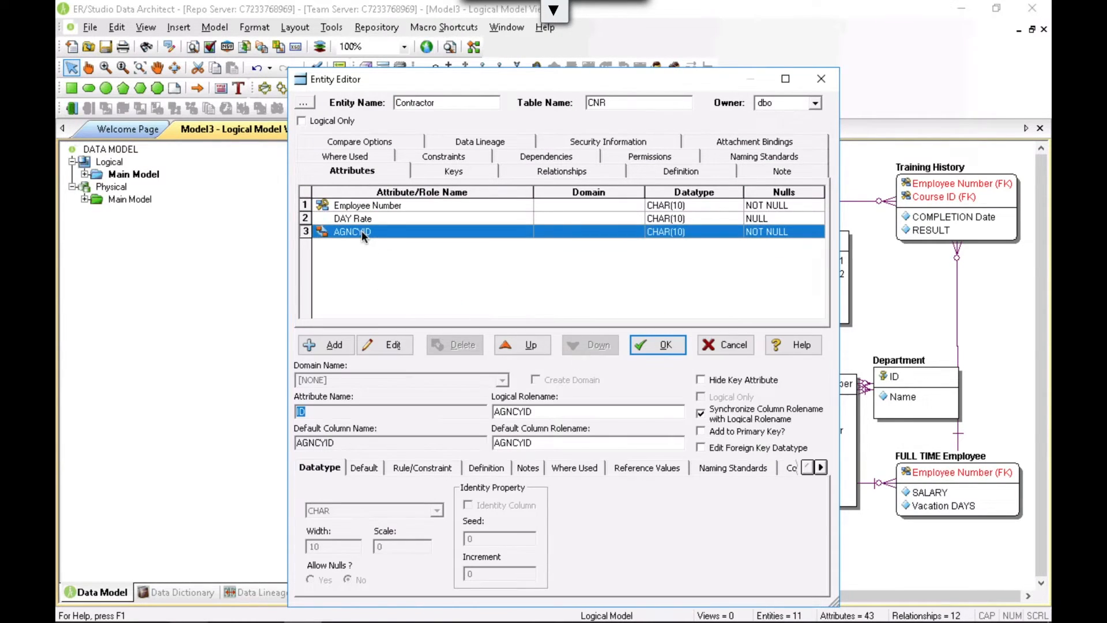
{"action": "double_click", "coordinate": [515, 411]}
{"action": "type", "text": "Agency Identifier"}
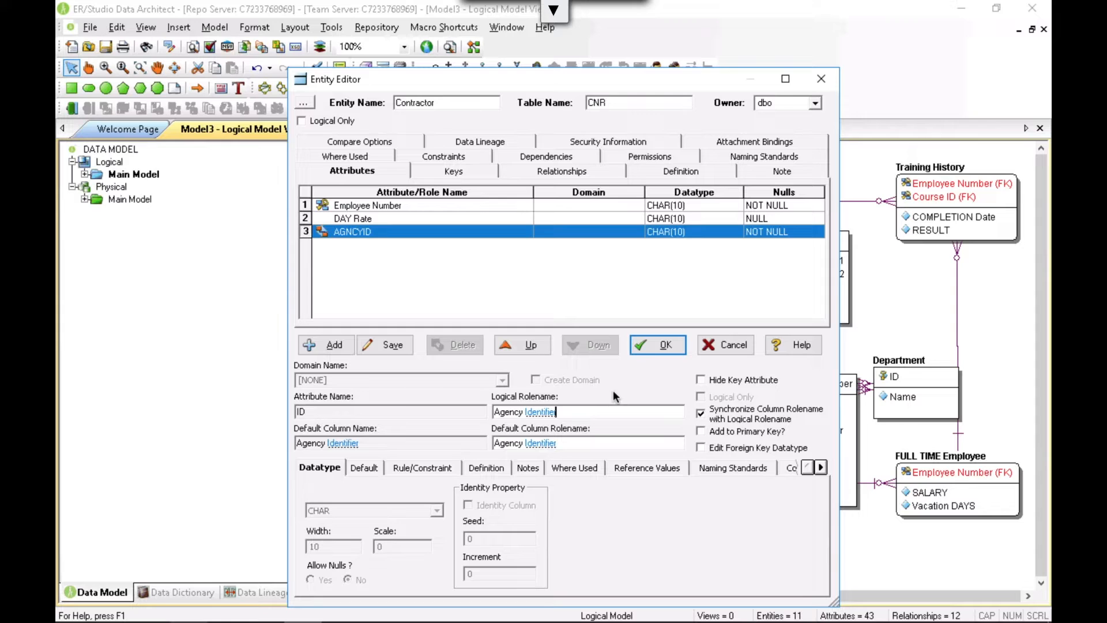
Step: Add the definition "The contractor is a..." to the Contractor entity and save the entity's changes
{"action": "left_click", "coordinate": [677, 172]}
{"action": "left_click", "coordinate": [520, 373]}
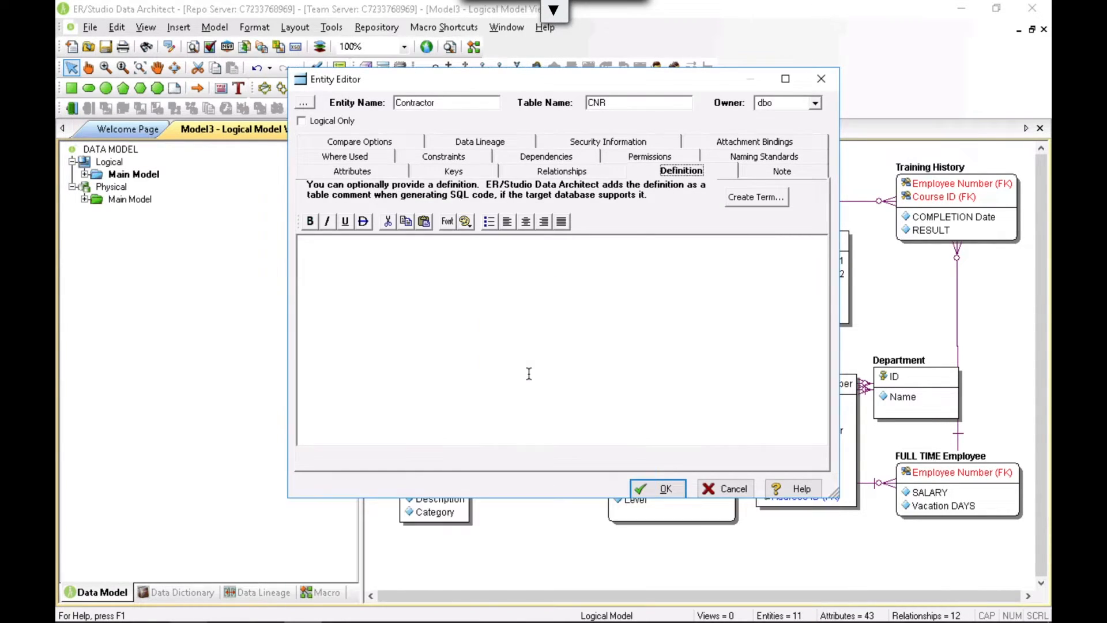
{"action": "left_click", "coordinate": [492, 320]}
{"action": "type", "text": "The contractor is a"}
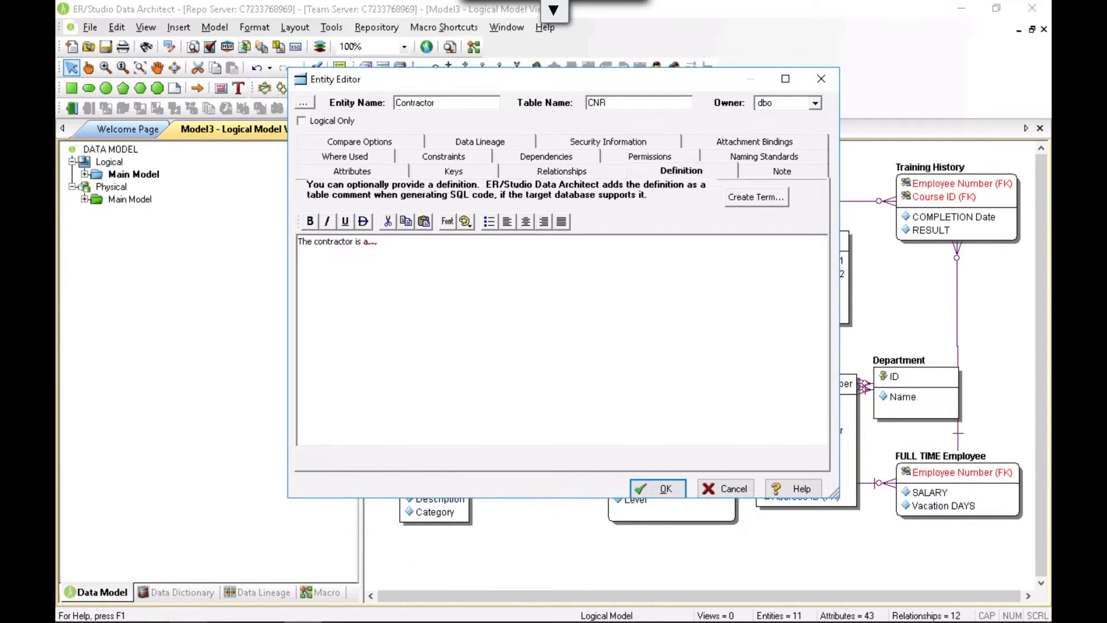
{"action": "left_click", "coordinate": [779, 171]}
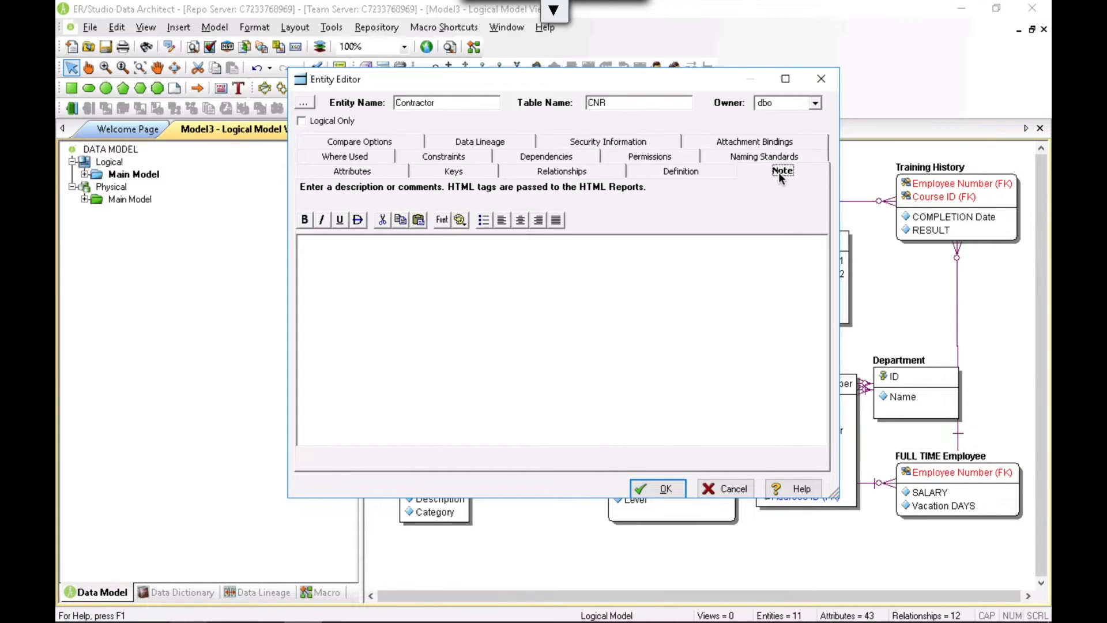
{"action": "left_click", "coordinate": [658, 488]}
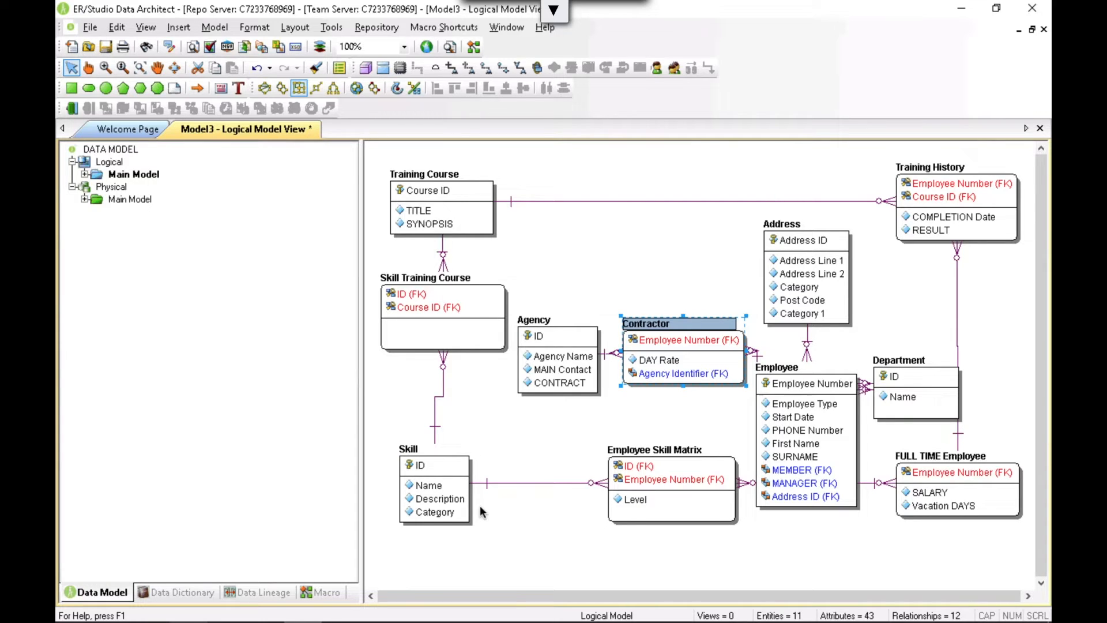
Step: Generate the default data security information in the model's data dictionary
{"action": "left_click", "coordinate": [177, 594]}
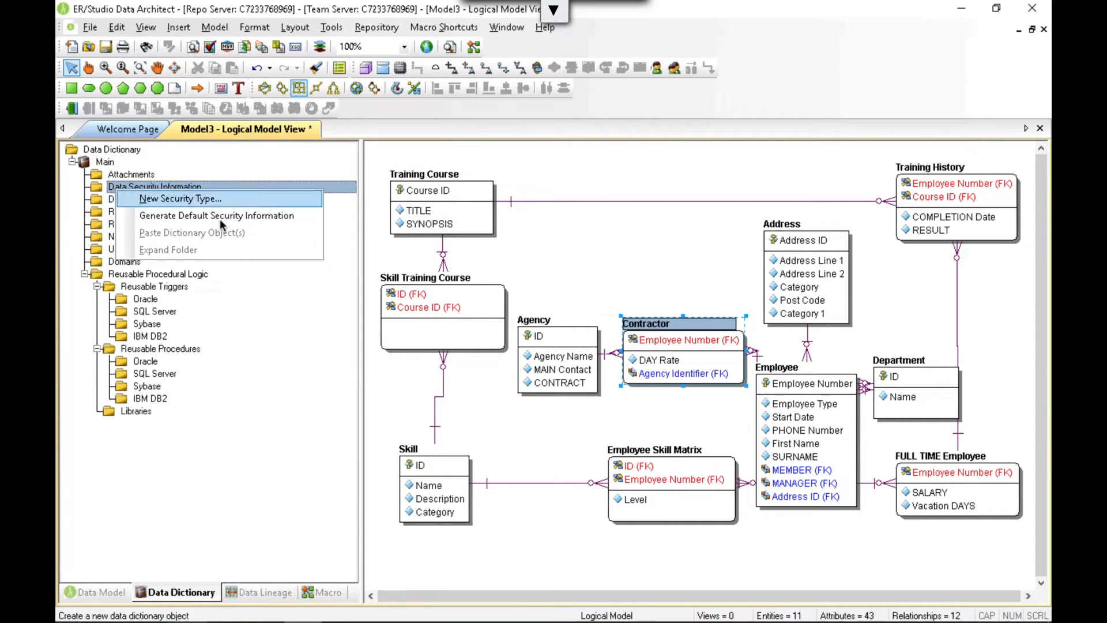
{"action": "left_click", "coordinate": [213, 216]}
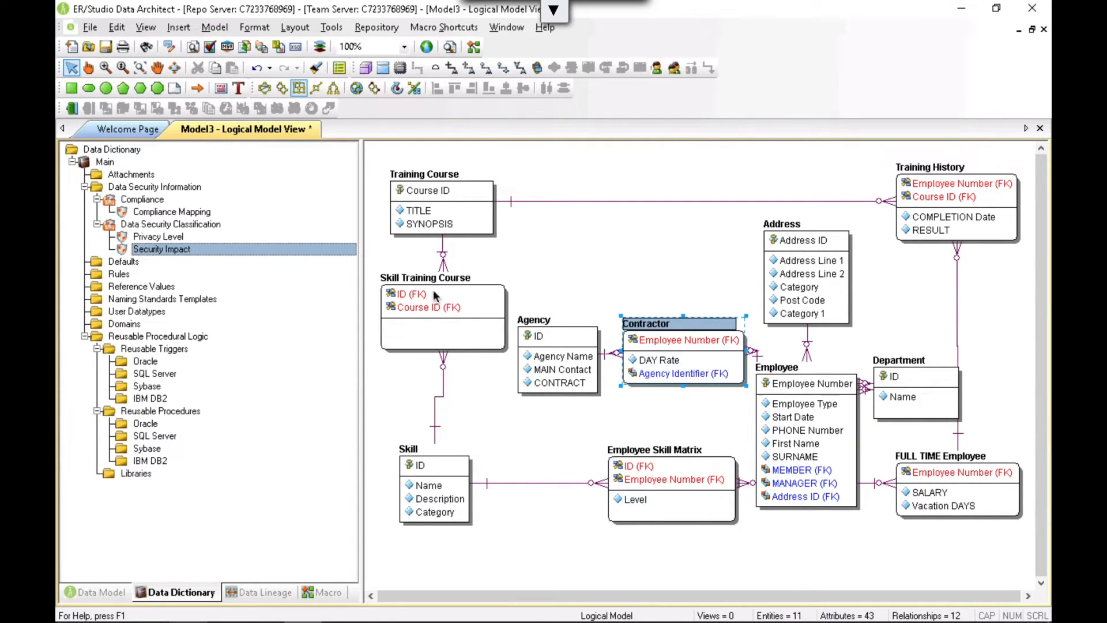
Step: Assign the Privacy Level security property to the Employee entity with the value Internal Use Only
{"action": "double_click", "coordinate": [807, 385]}
{"action": "left_click", "coordinate": [751, 174]}
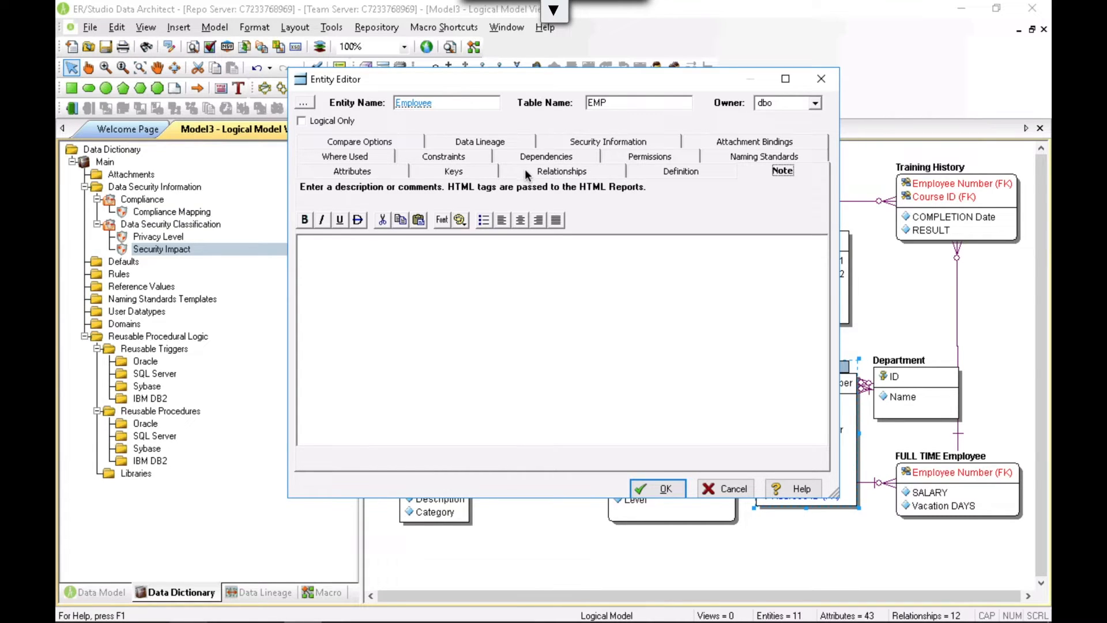
{"action": "left_click", "coordinate": [603, 144]}
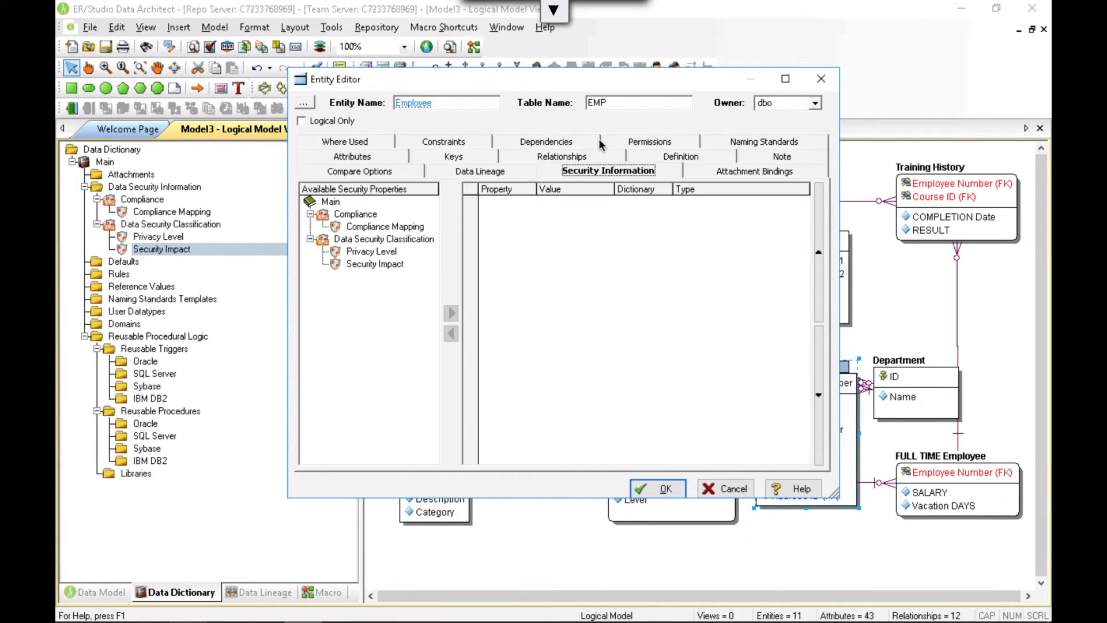
{"action": "left_click", "coordinate": [362, 253]}
{"action": "double_click", "coordinate": [361, 254]}
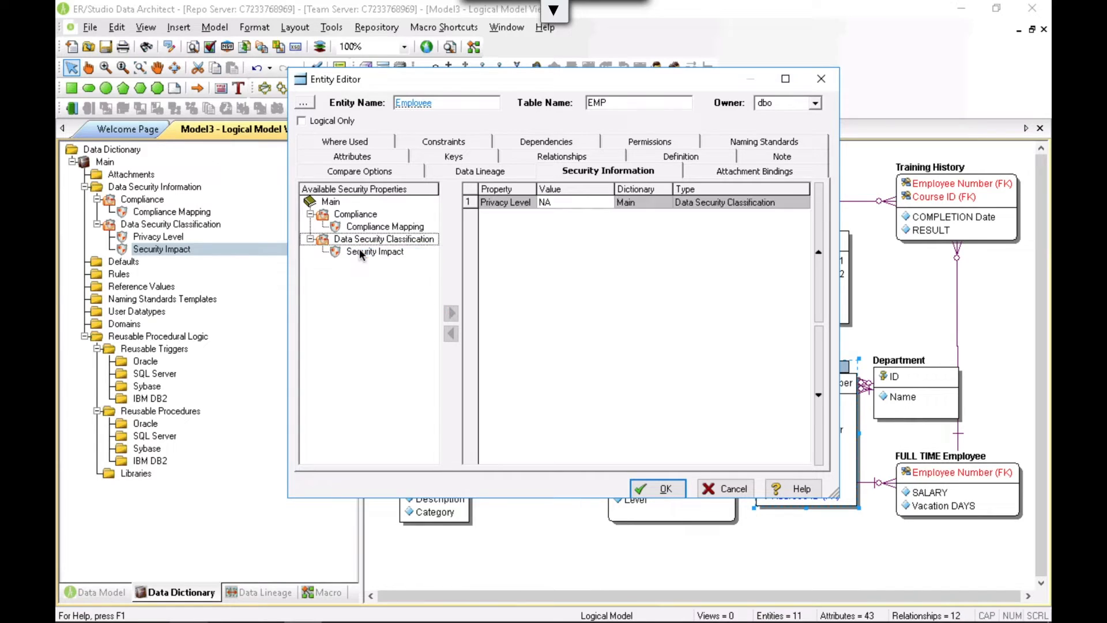
{"action": "left_click", "coordinate": [593, 205]}
{"action": "left_click", "coordinate": [606, 203]}
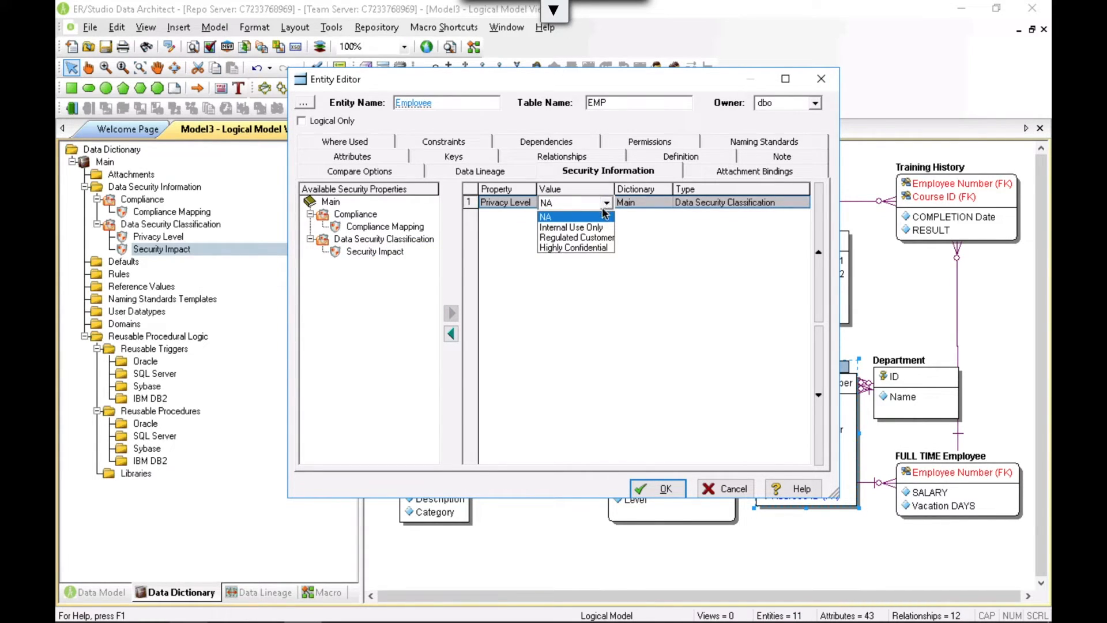
{"action": "left_click", "coordinate": [574, 227]}
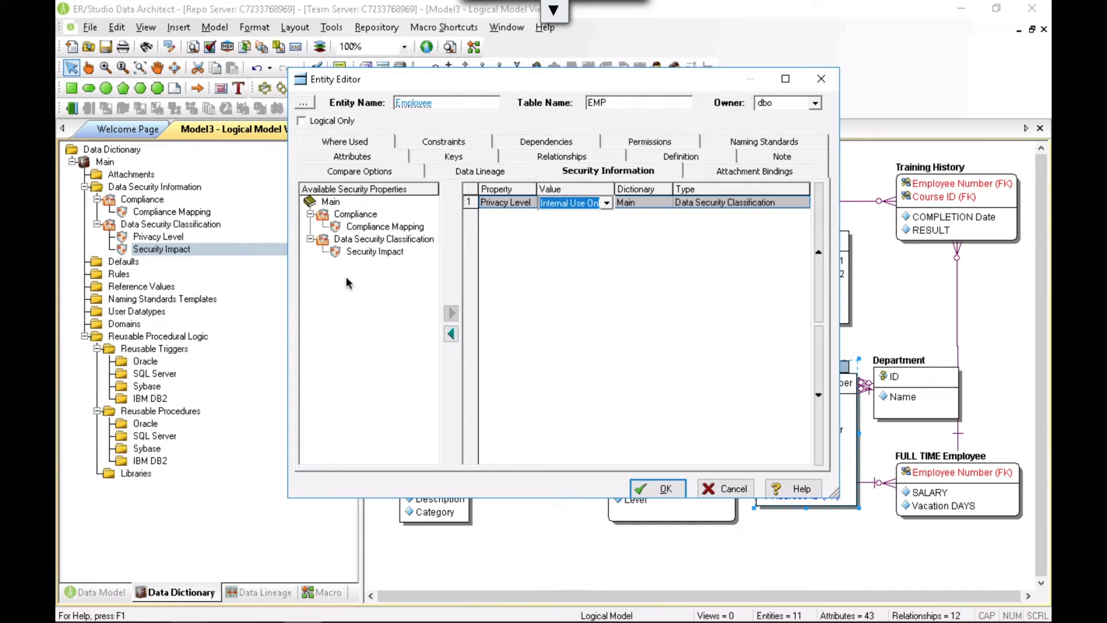
Step: Assign the Security Impact property to the Employee entity with the value Moderate and save the entity
{"action": "double_click", "coordinate": [376, 252]}
{"action": "left_click", "coordinate": [595, 215]}
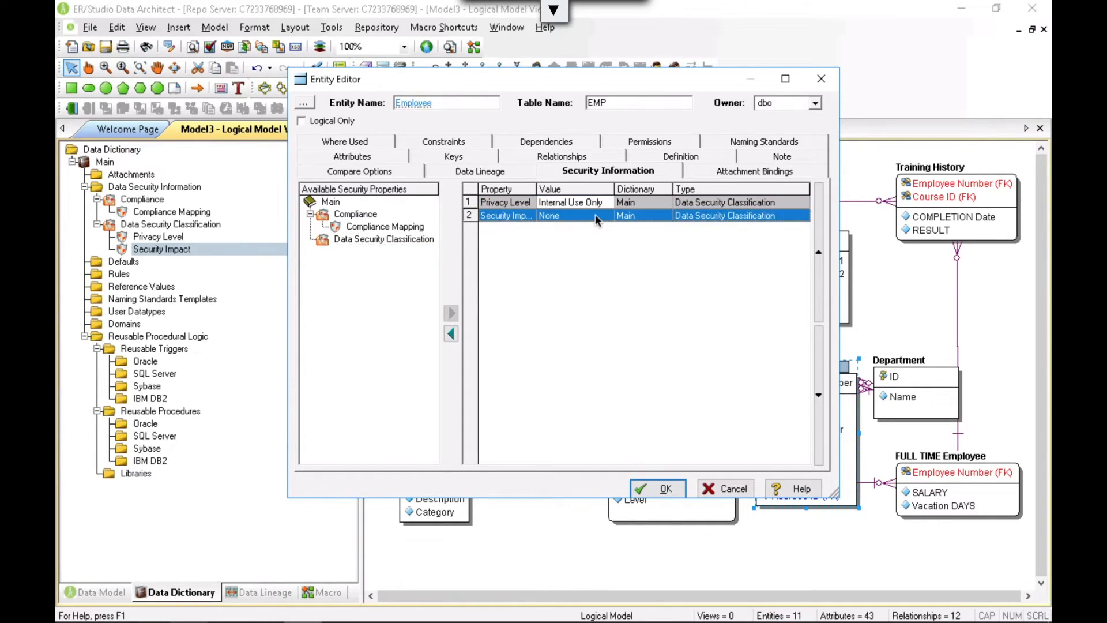
{"action": "left_click", "coordinate": [600, 213]}
{"action": "left_click", "coordinate": [606, 216]}
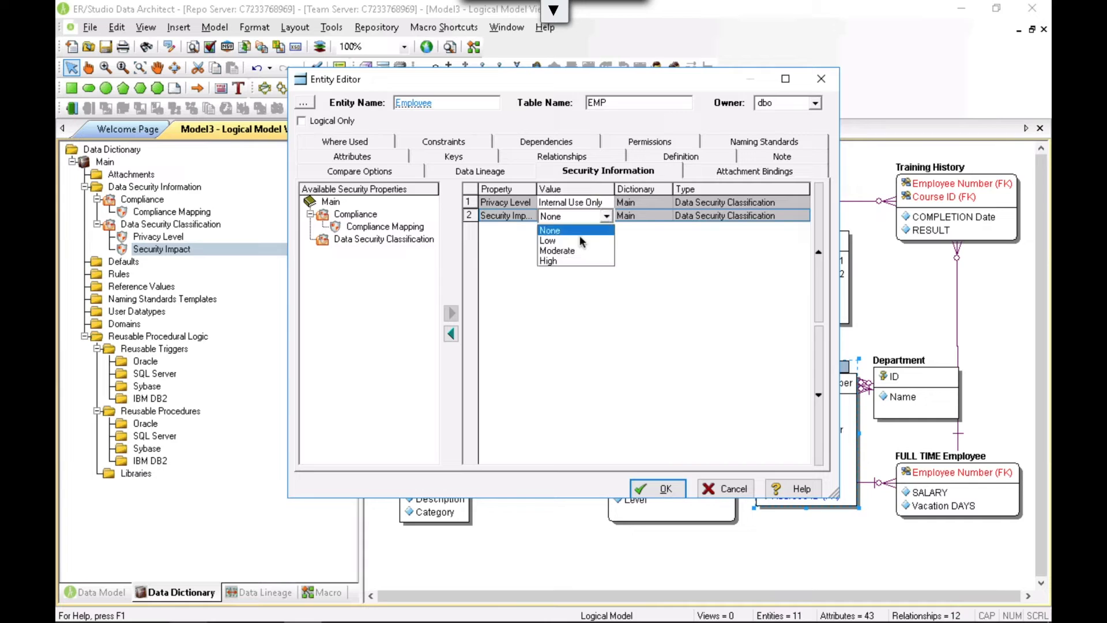
{"action": "left_click", "coordinate": [566, 252]}
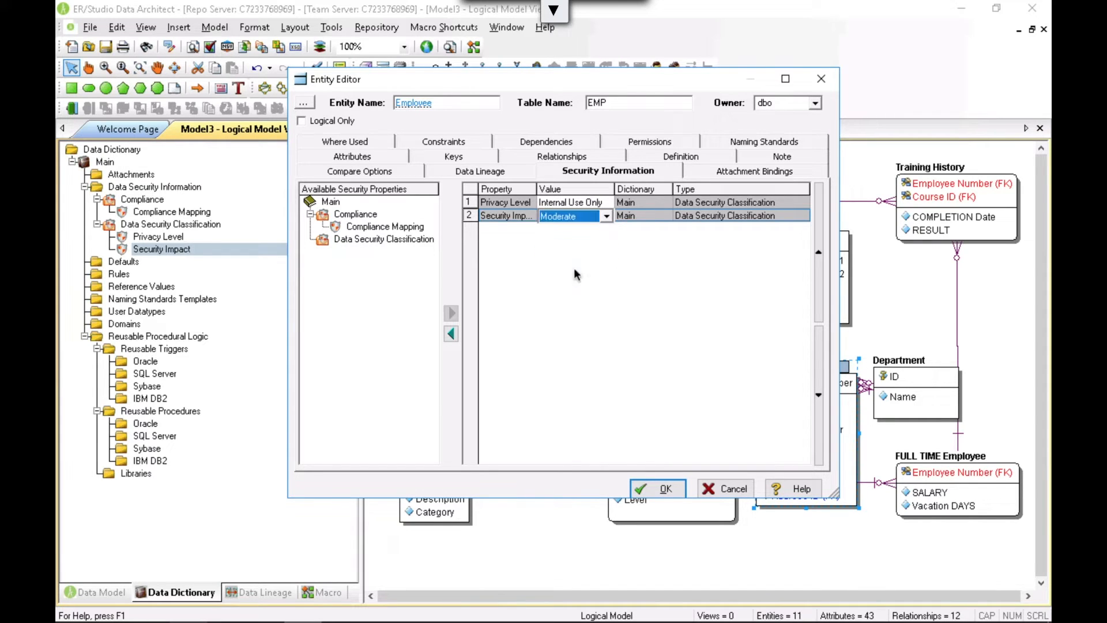
{"action": "left_click", "coordinate": [644, 488]}
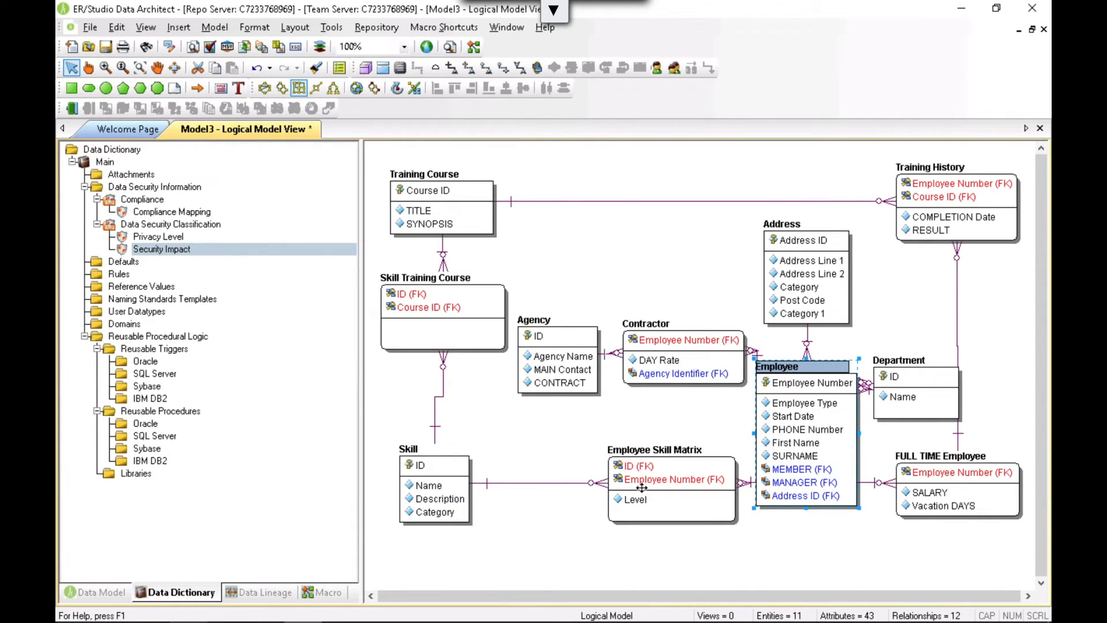